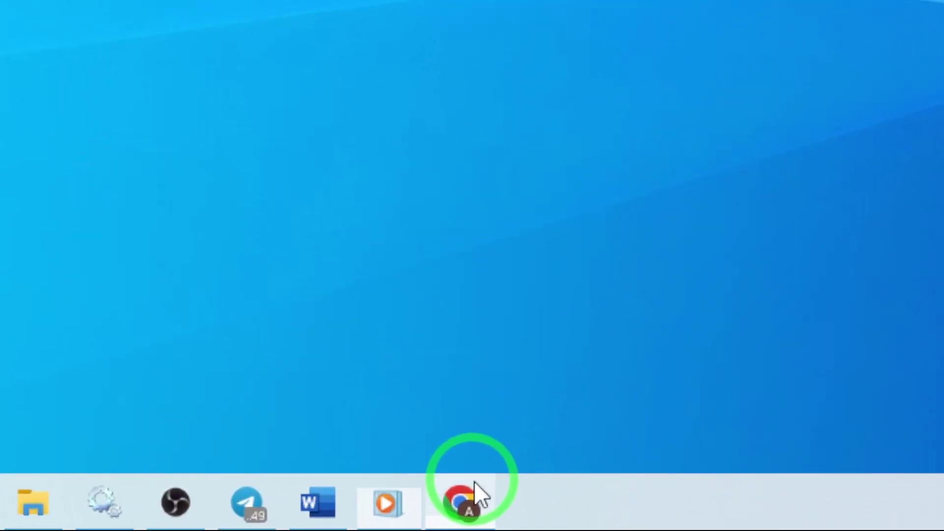
Step: Restore the Outlook mail window from the taskbar, showing the Focused inbox welcome message
click(515, 522)
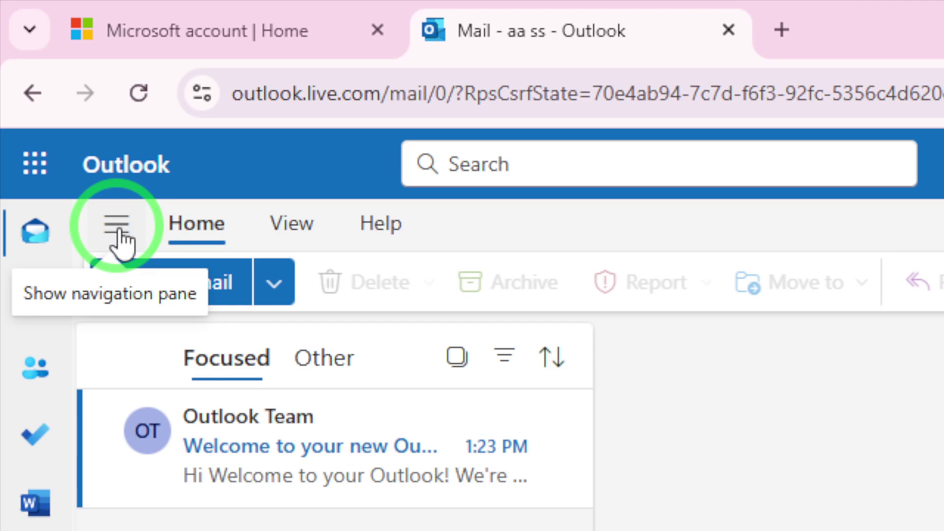
Step: Expand the navigation pane so Favorites and all mail folders show beside the inbox
click(116, 225)
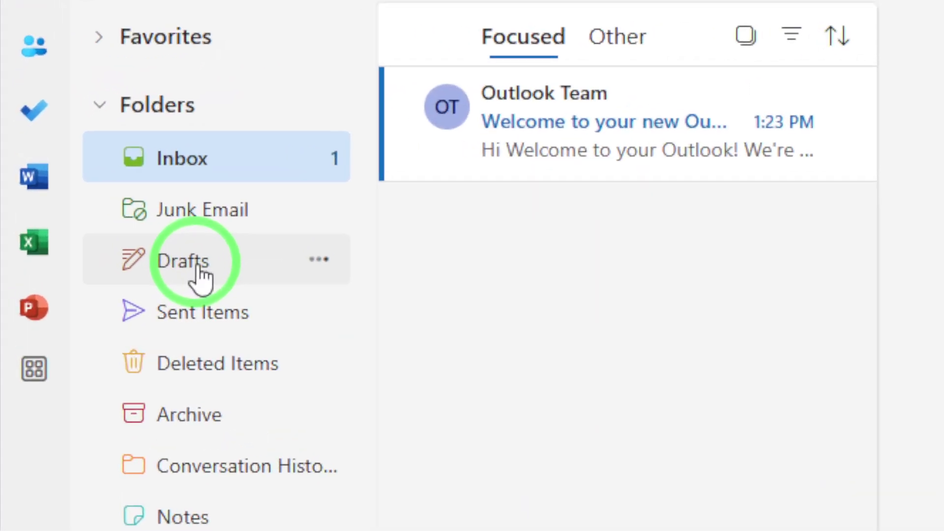
Step: Switch to the Drafts folder from the navigation pane's folder list
click(201, 279)
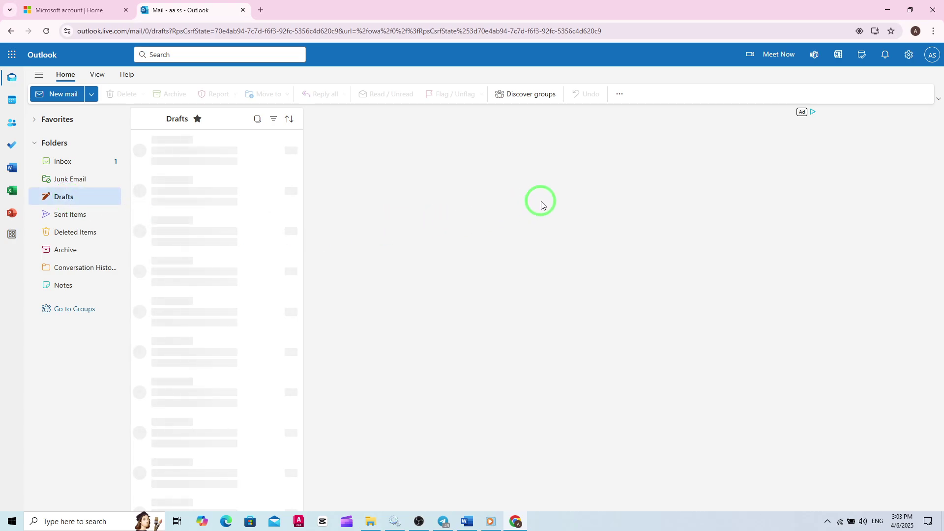
click(887, 10)
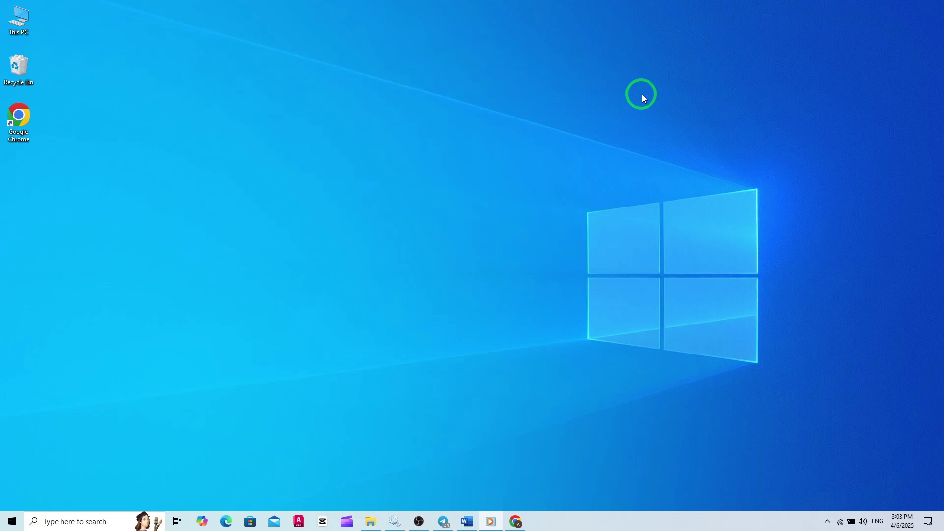